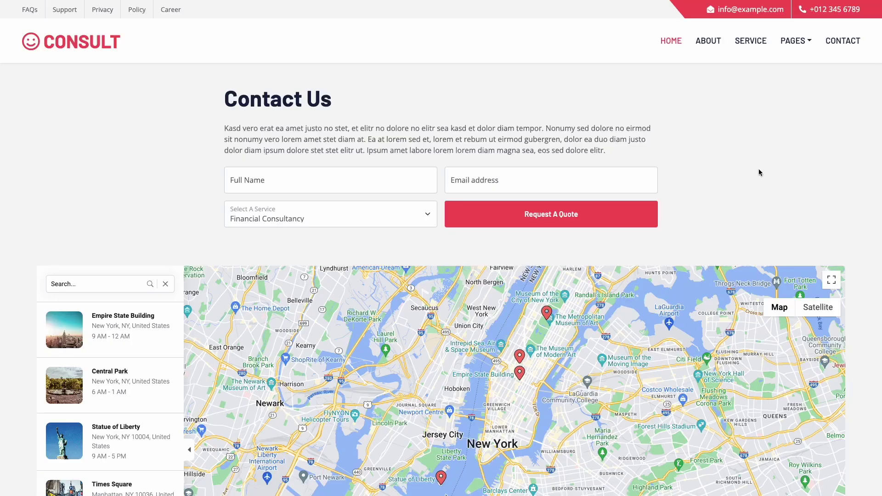
# View the Statue of Liberty and Empire State Building pins on Consult, then Notre-Dame and Eiffel Tower on Bloscot
pyautogui.scroll(-4, 708, 171)
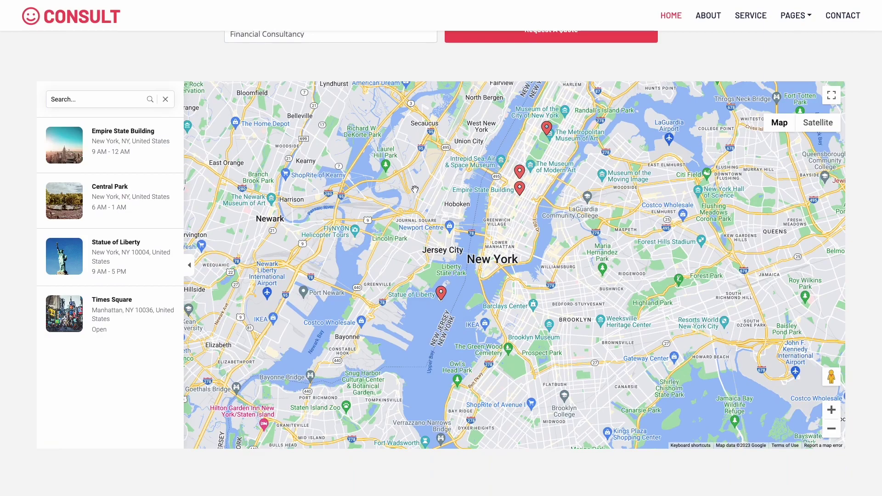
pyautogui.click(148, 244)
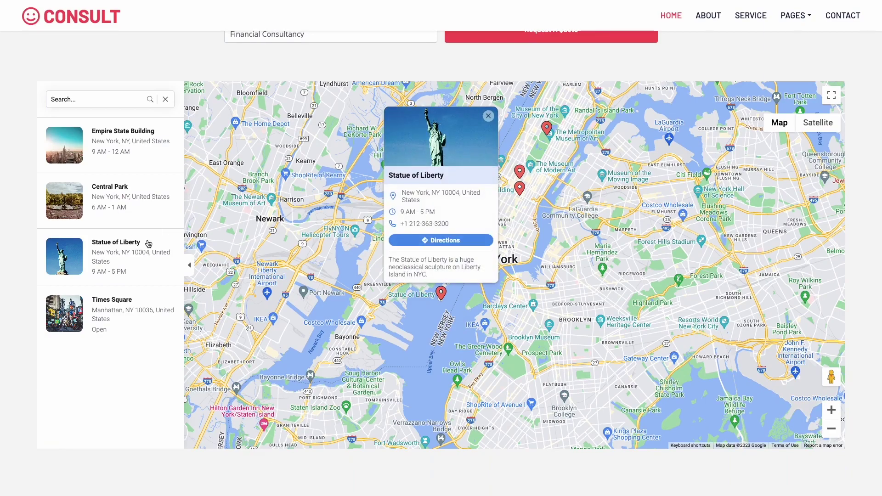
pyautogui.click(132, 151)
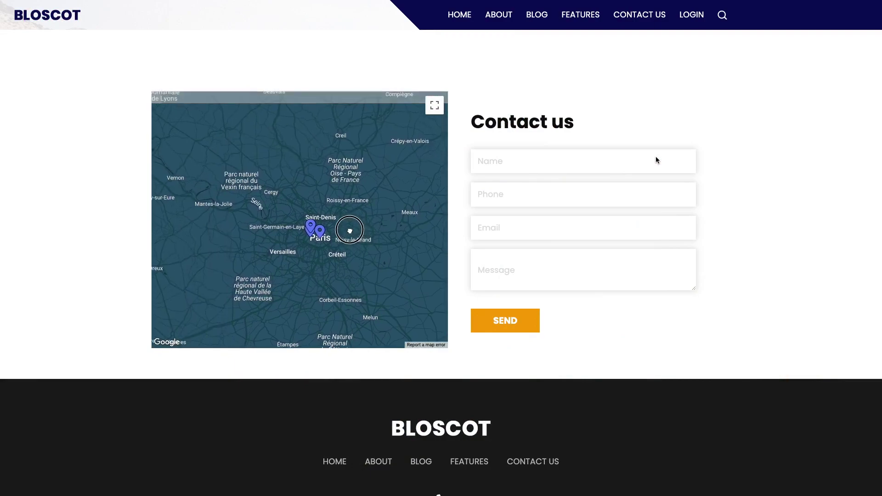
pyautogui.click(289, 250)
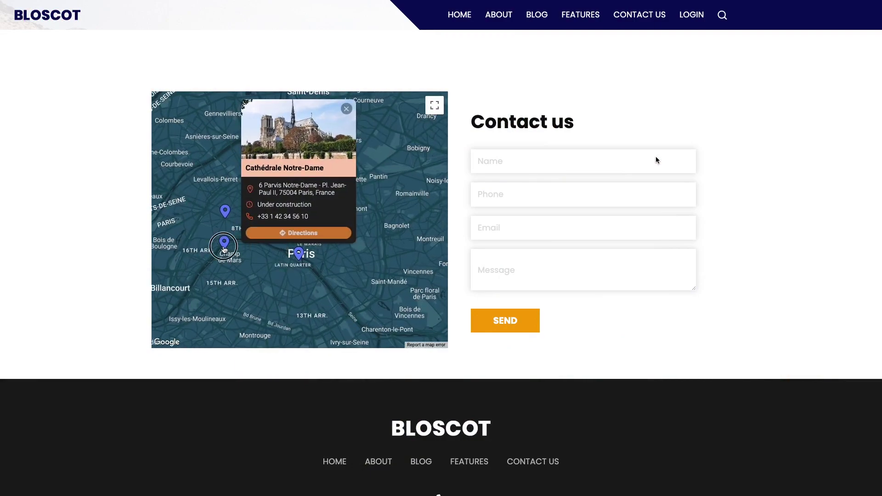
pyautogui.click(224, 243)
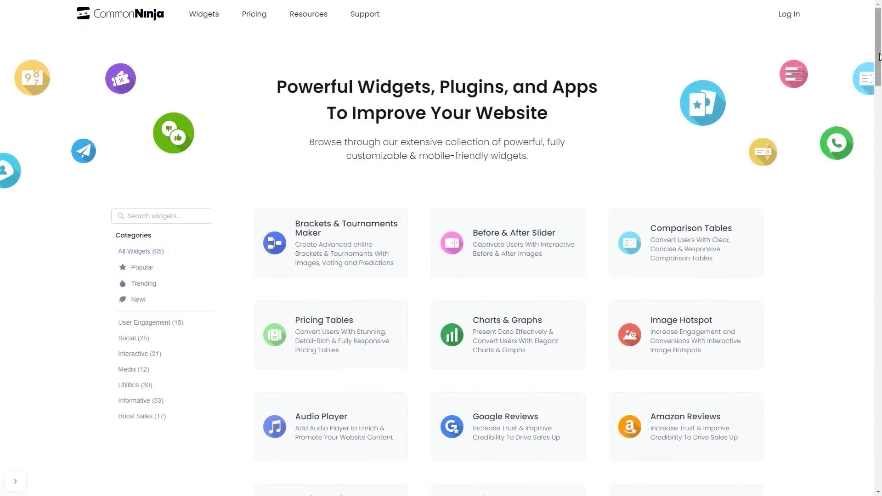
# Scroll down the Common Ninja widgets catalogue to reach the Google Maps widget
pyautogui.moveTo(880, 57); pyautogui.dragTo(880, 268)
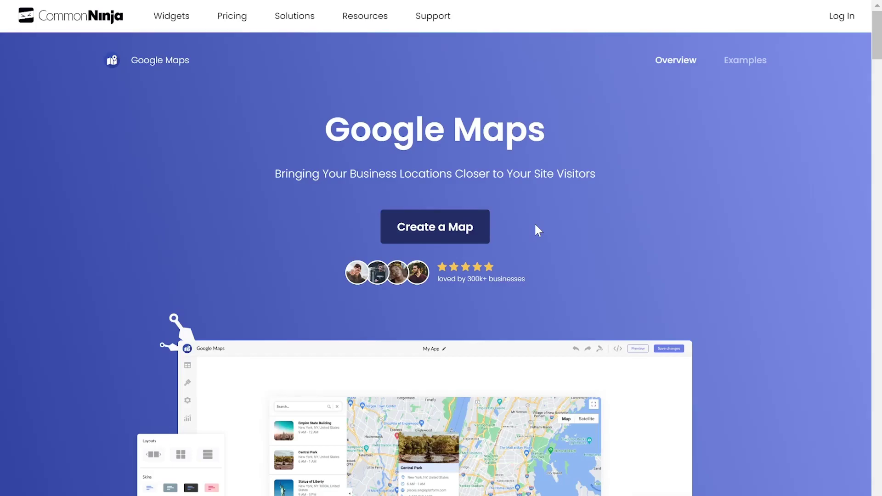
# Create a new map and add an 'Eiffel Tower' location with 'Description' as its description text
pyautogui.click(456, 236)
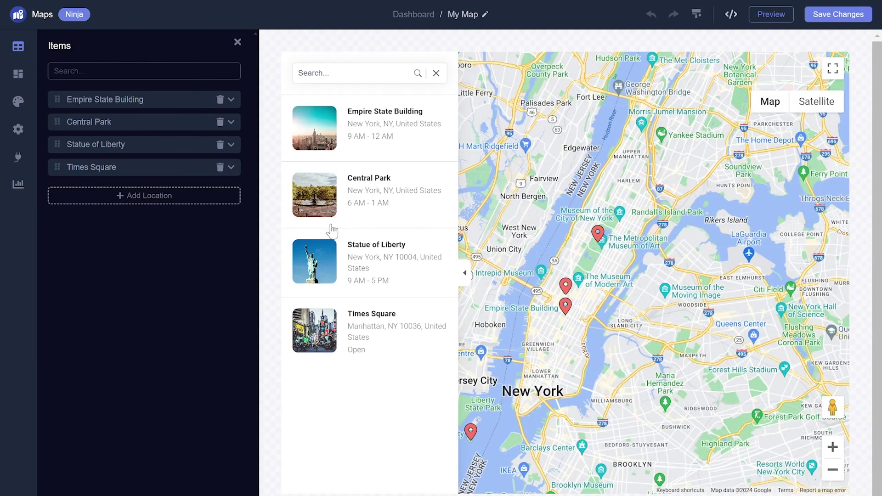
pyautogui.click(227, 202)
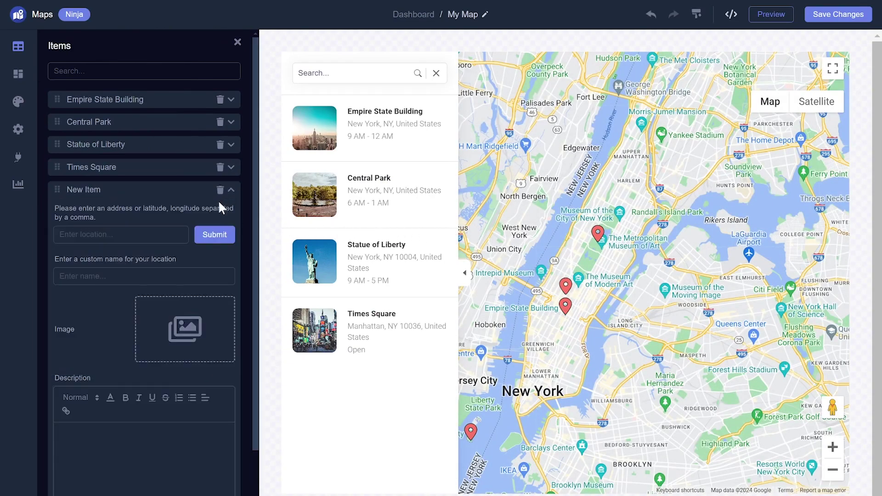
pyautogui.click(159, 232)
pyautogui.write('Eiffel')
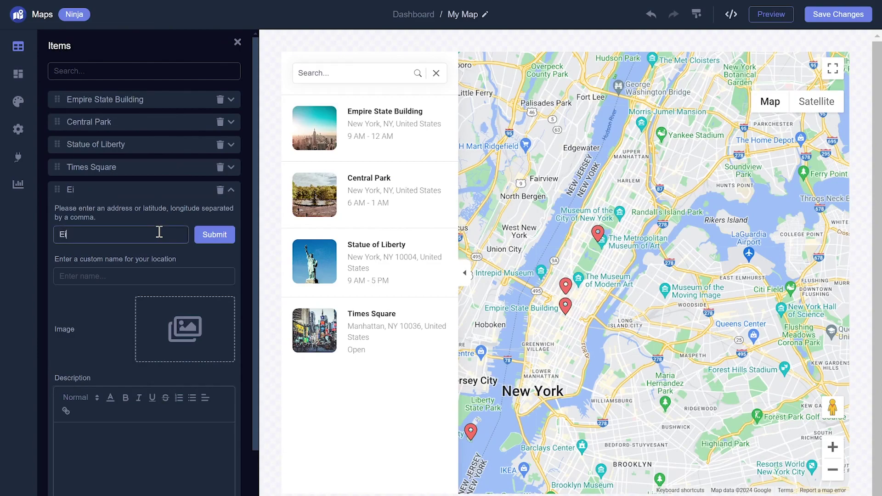
pyautogui.write(' Tower')
pyautogui.click(210, 238)
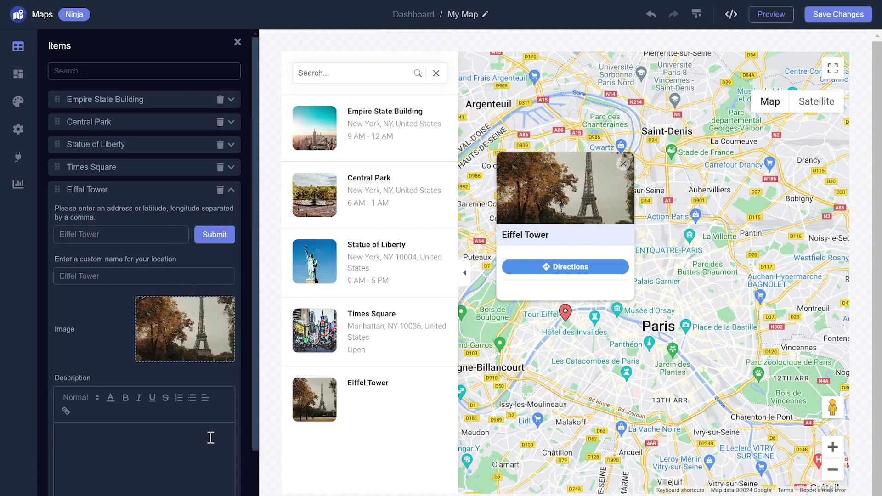
pyautogui.write('escription')
# Try the dark, orange-pink, navy and green skins, then settle on the light grey map skin
pyautogui.click(18, 76)
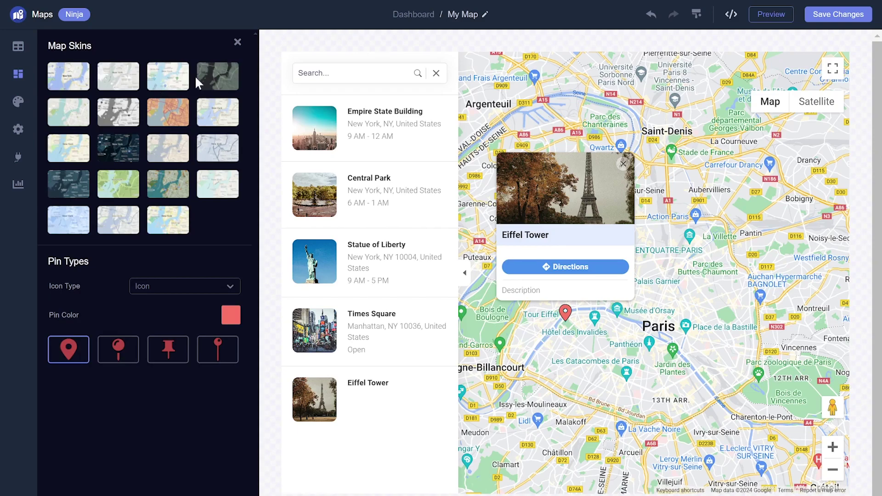
pyautogui.click(209, 83)
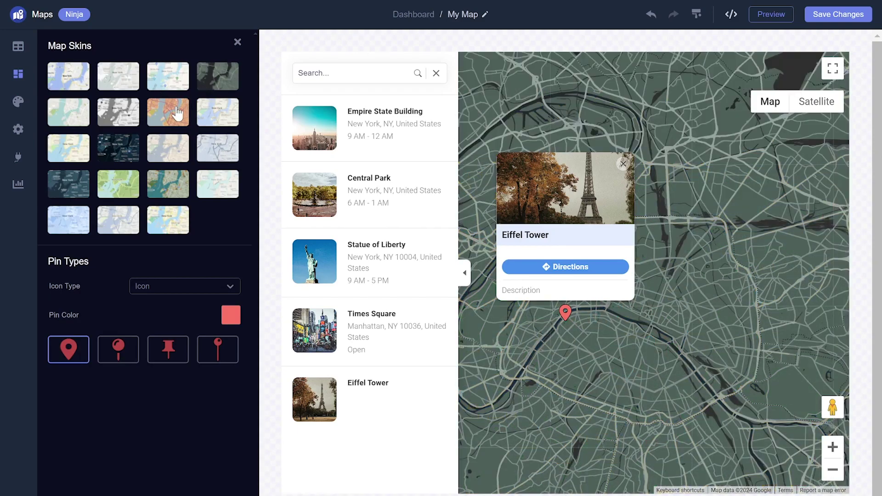
pyautogui.click(177, 113)
pyautogui.click(123, 148)
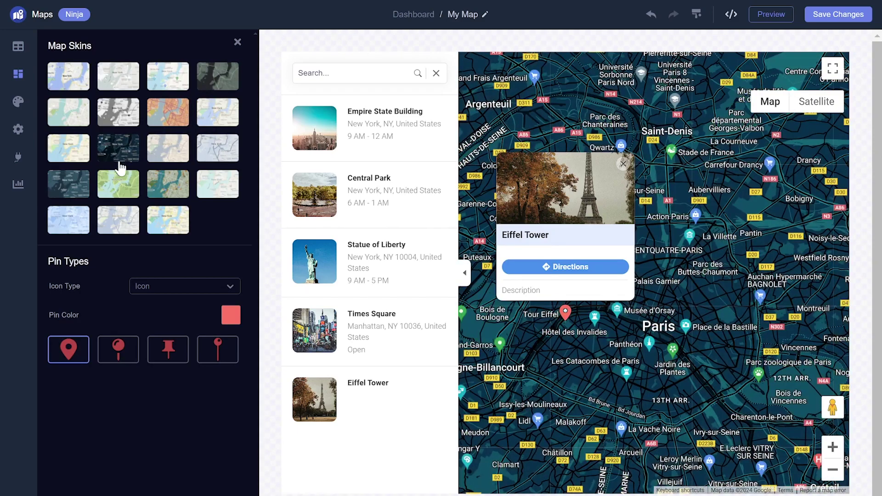
pyautogui.click(115, 199)
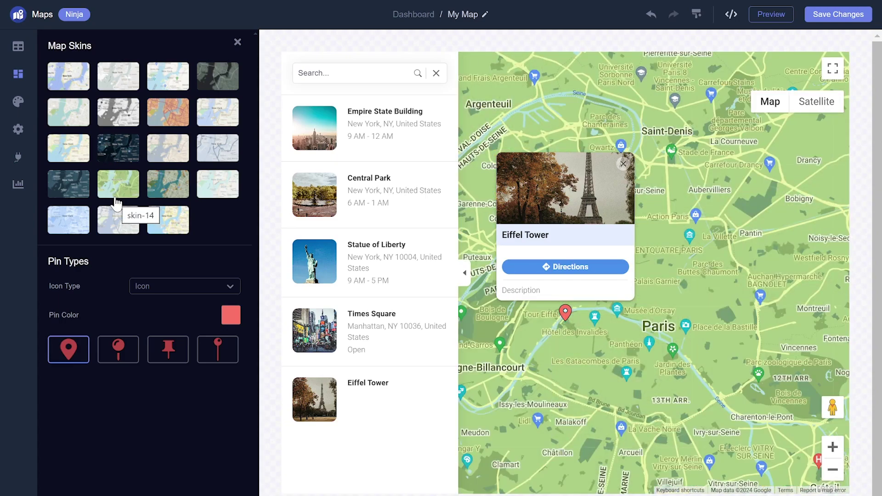
pyautogui.click(115, 233)
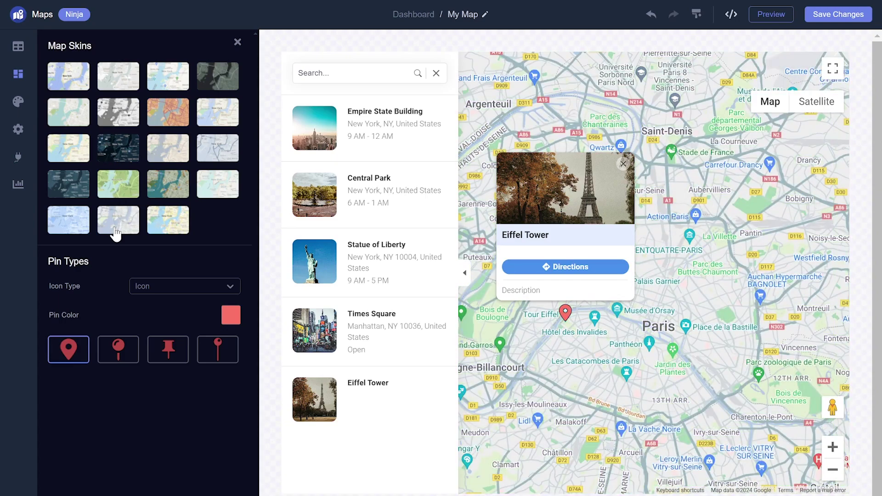
# Change the map markers to pushpins in a pale pink pin colour
pyautogui.click(117, 350)
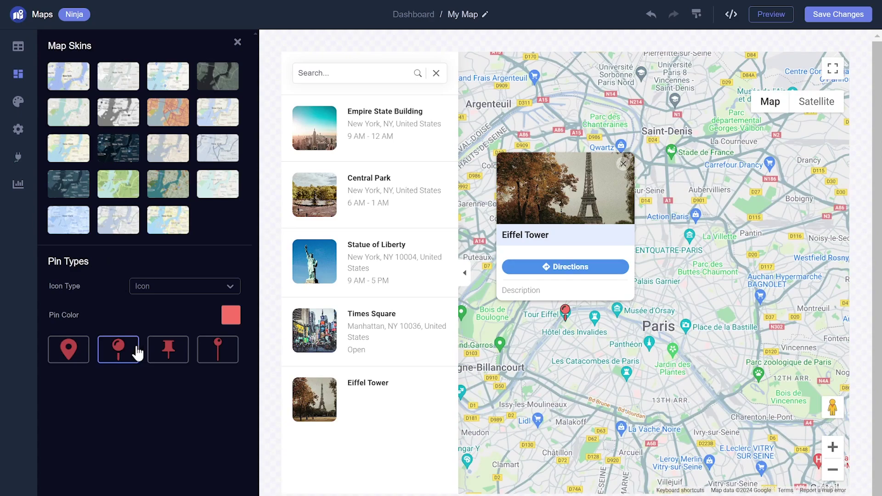
pyautogui.click(164, 351)
pyautogui.click(228, 316)
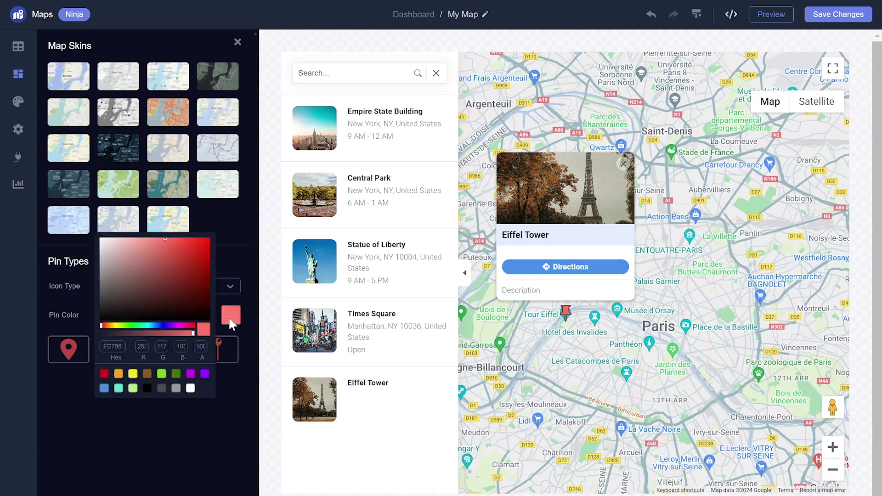
pyautogui.moveTo(160, 296); pyautogui.dragTo(106, 244)
pyautogui.click(130, 439)
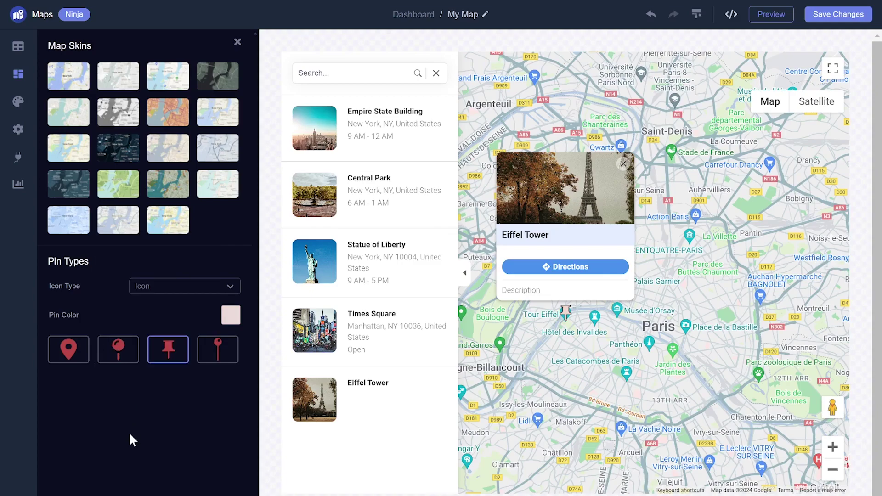
# Set the map's font type to Lobster
pyautogui.click(17, 106)
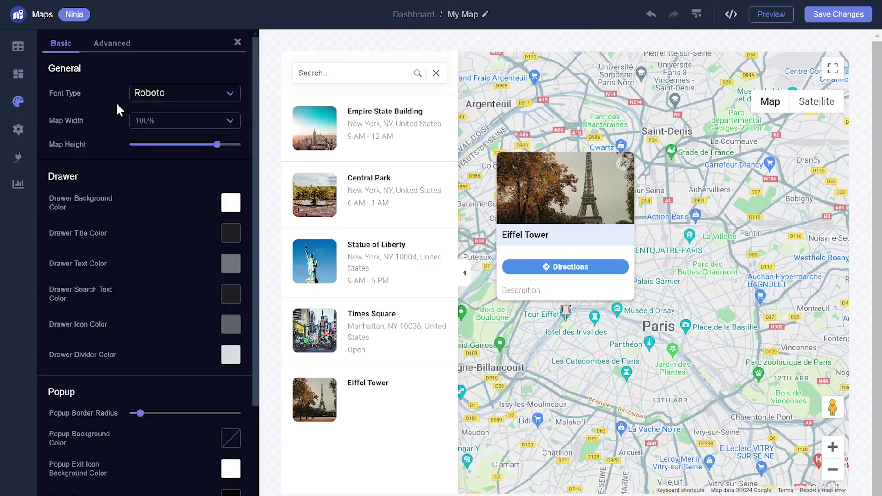
pyautogui.click(158, 92)
pyautogui.moveTo(229, 130); pyautogui.dragTo(228, 208)
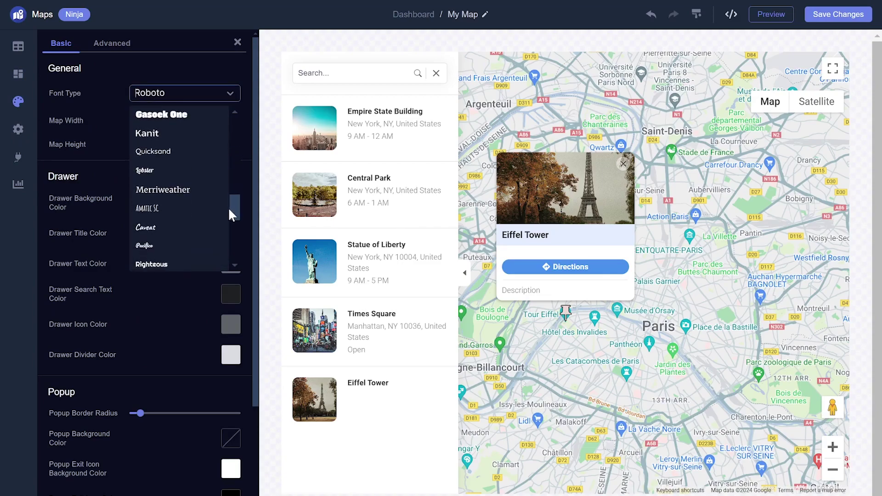
pyautogui.click(175, 171)
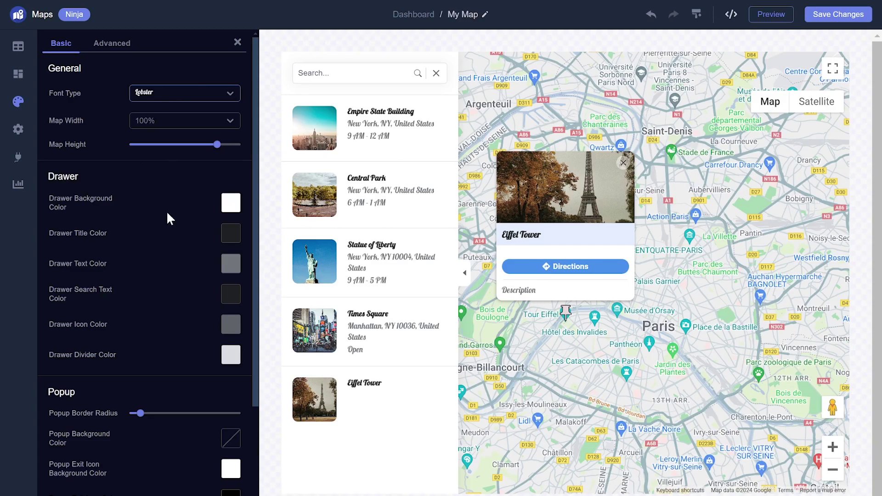
# Give the drawer a dark grey (373434) background, white text and light blue titles
pyautogui.click(230, 203)
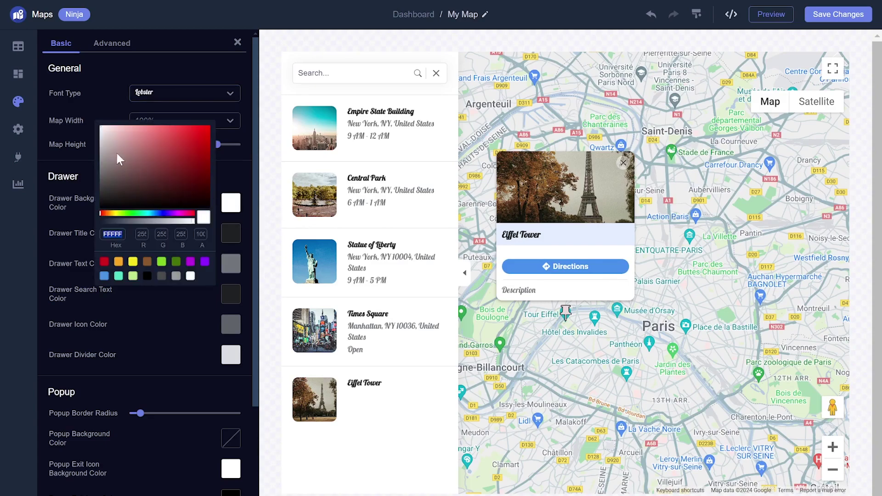
pyautogui.moveTo(106, 142); pyautogui.dragTo(105, 191)
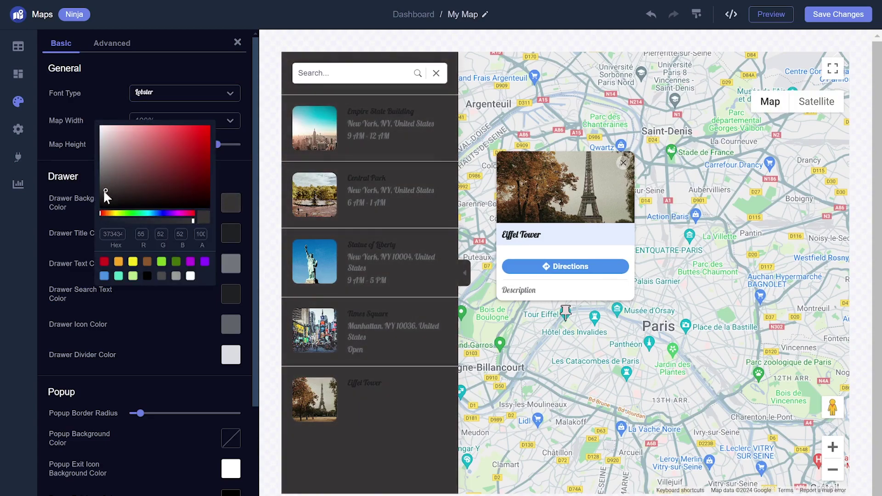
pyautogui.click(150, 340)
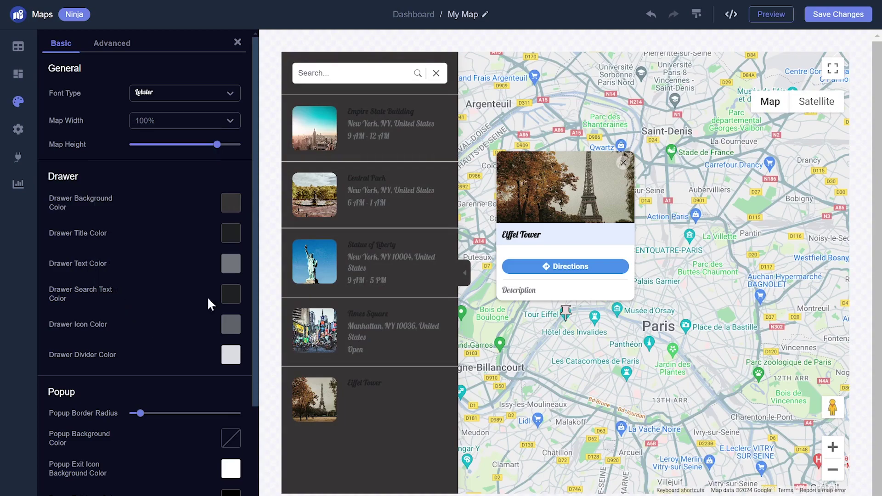
pyautogui.click(231, 263)
pyautogui.click(136, 219)
pyautogui.moveTo(136, 219)
pyautogui.mouseDown()
pyautogui.moveTo(95, 186)
pyautogui.moveTo(153, 163)
pyautogui.mouseUp()
pyautogui.click(220, 233)
pyautogui.click(168, 355)
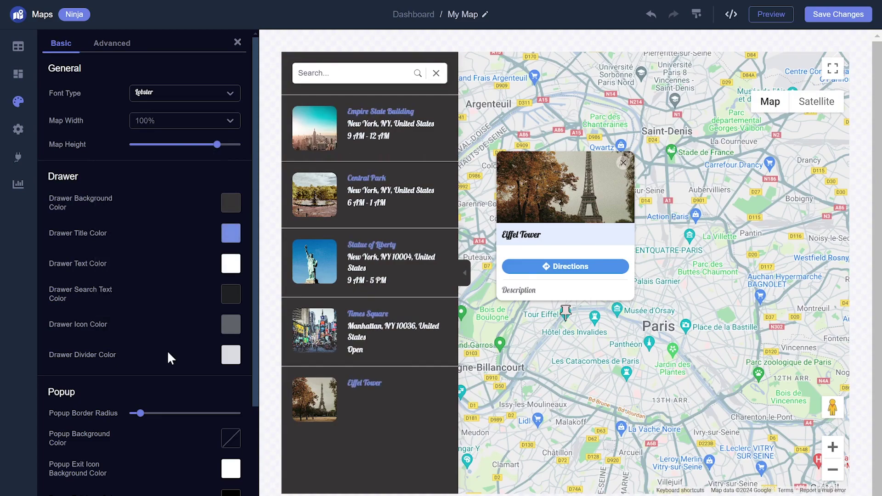
# Switch on the Traffic and Transit map layers, then bring up the Integrations options
pyautogui.click(18, 129)
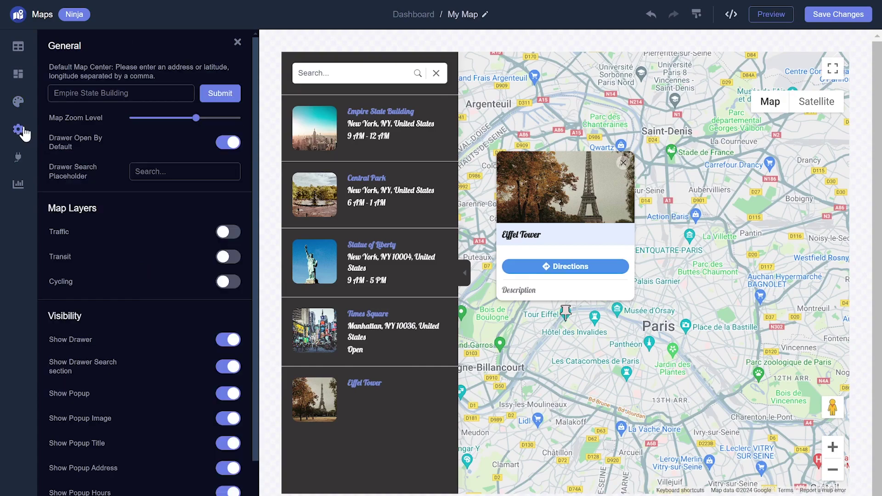
pyautogui.click(232, 238)
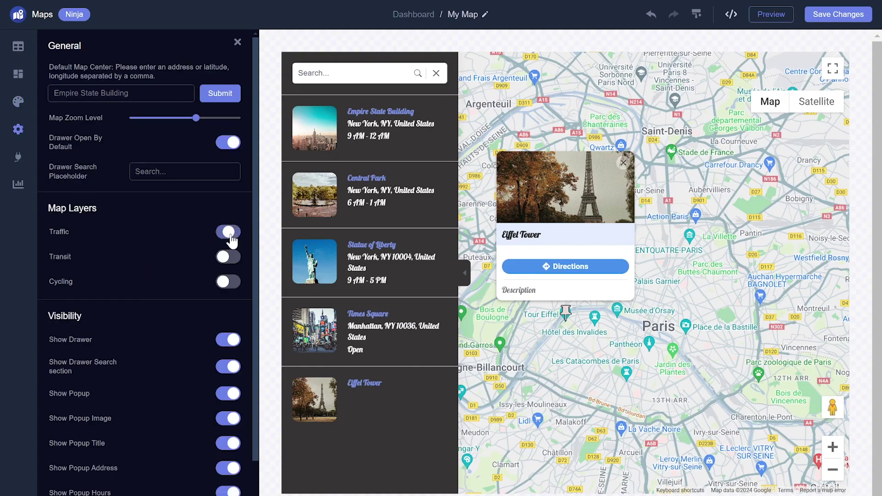
pyautogui.click(225, 257)
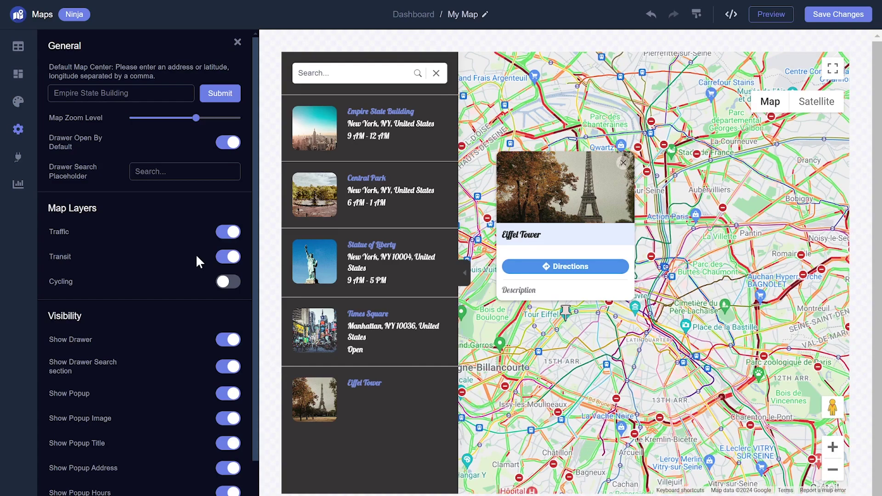
pyautogui.click(19, 158)
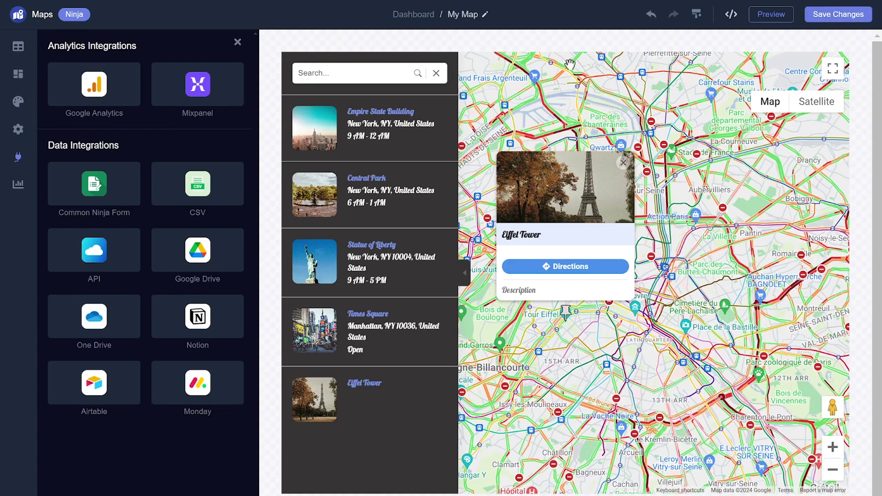
# Copy My Widget's installation code from the My Website dashboard and close the code window
pyautogui.click(412, 19)
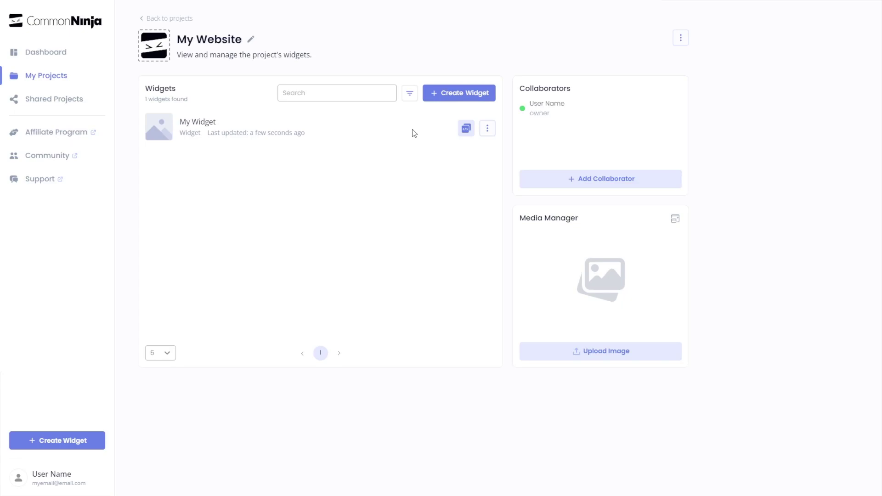
pyautogui.click(467, 130)
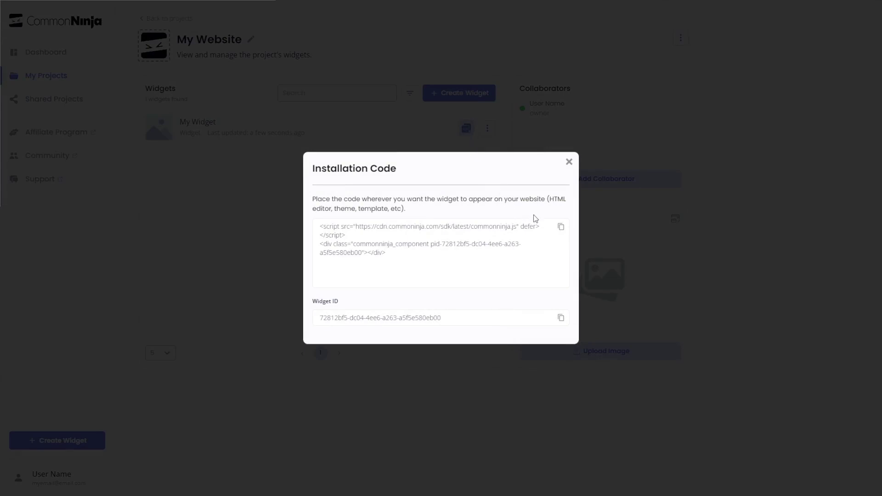
pyautogui.click(562, 229)
pyautogui.click(570, 162)
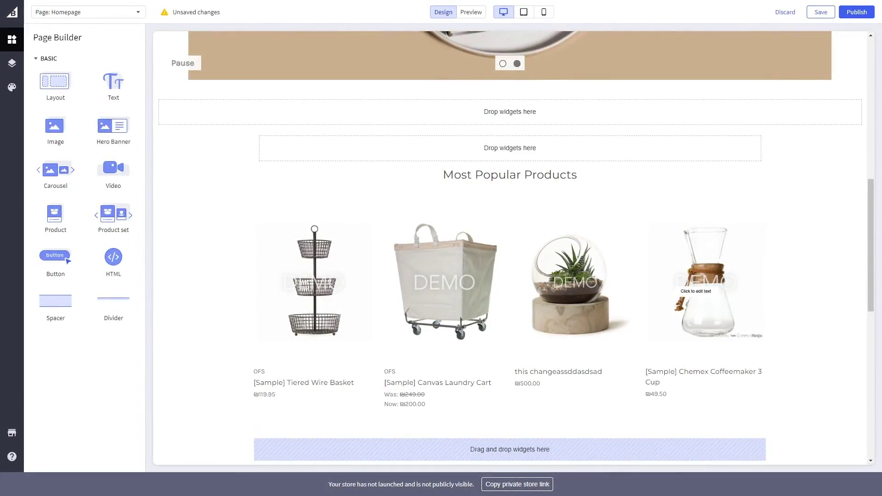
# Drop an HTML widget into the Homepage zone just above Most Popular Products
pyautogui.moveTo(113, 260); pyautogui.dragTo(490, 160)
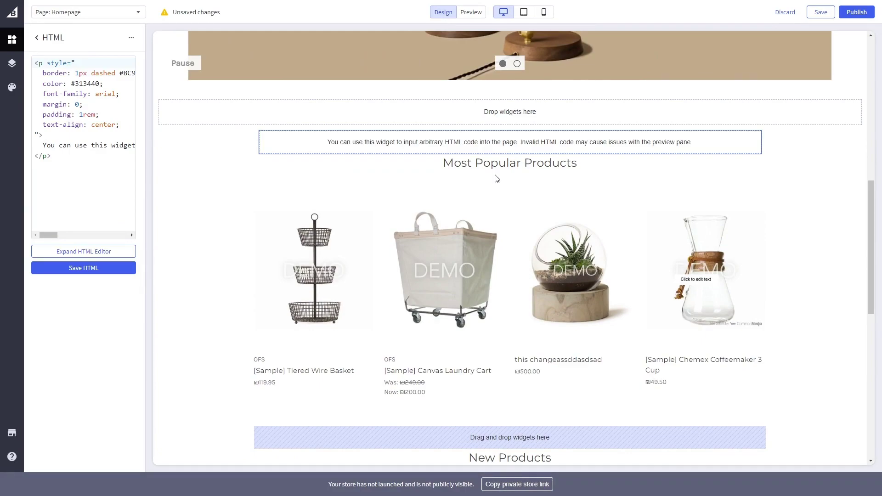
# Swap the HTML block's placeholder code for the pasted Common Ninja embed code, apply it, and save the Homepage
pyautogui.click(100, 171)
pyautogui.hotkey('ctrl', 'a')
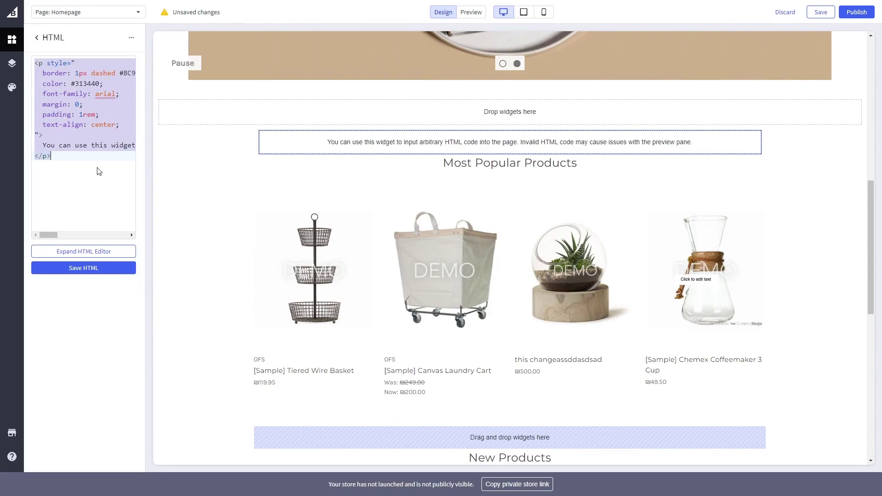
pyautogui.press('BackSpace')
pyautogui.hotkey('ctrl', 'v')
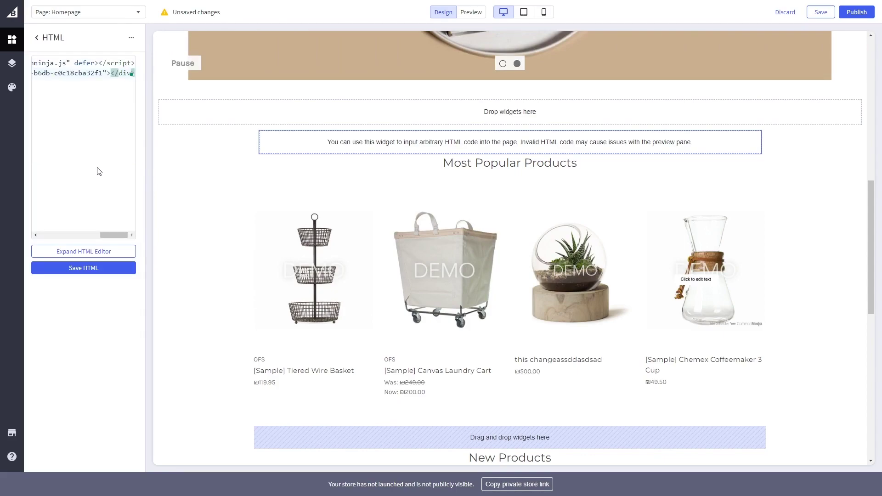
pyautogui.click(103, 271)
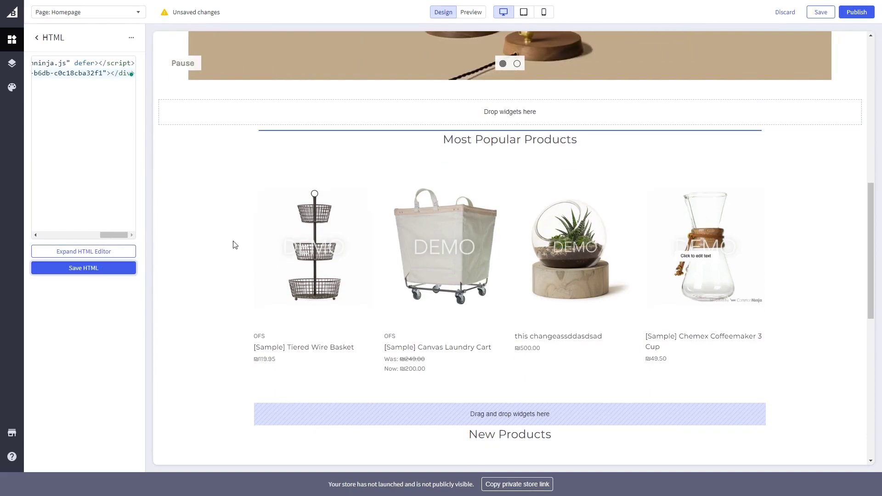
pyautogui.click(826, 12)
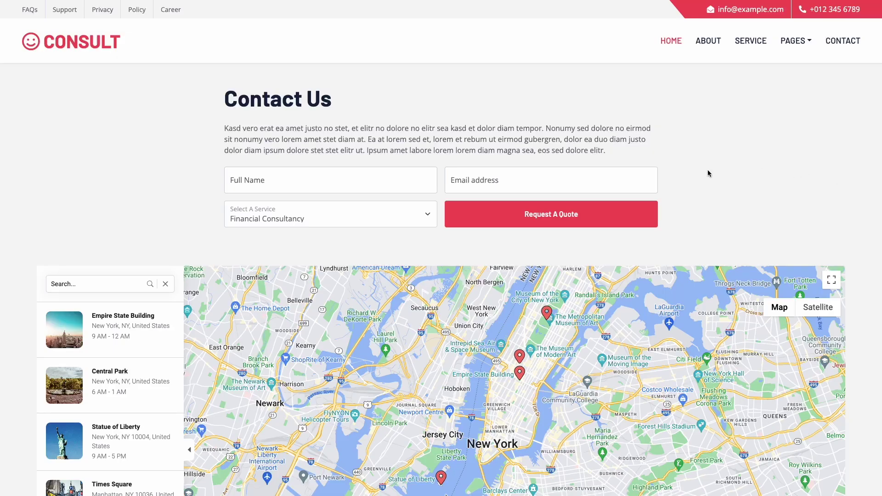
# On the Consult example's New York map, open the Statue of Liberty, then the Empire State Building details
pyautogui.scroll(-4, 708, 169)
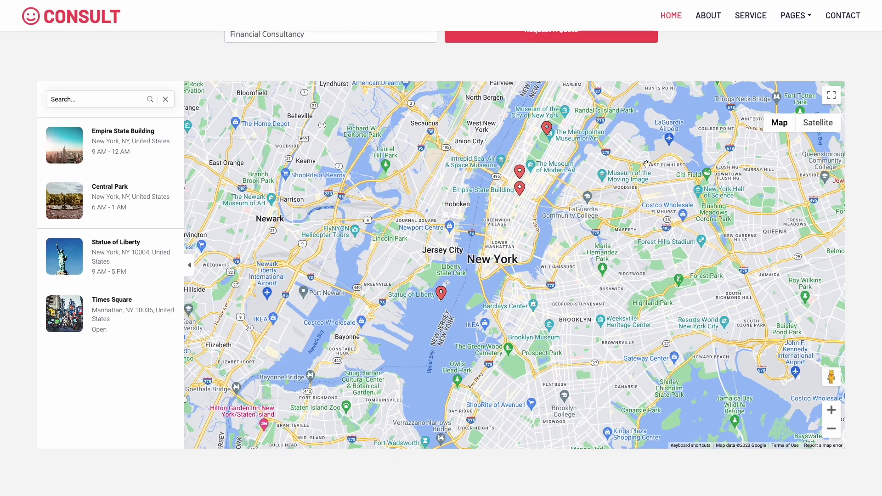
pyautogui.click(149, 243)
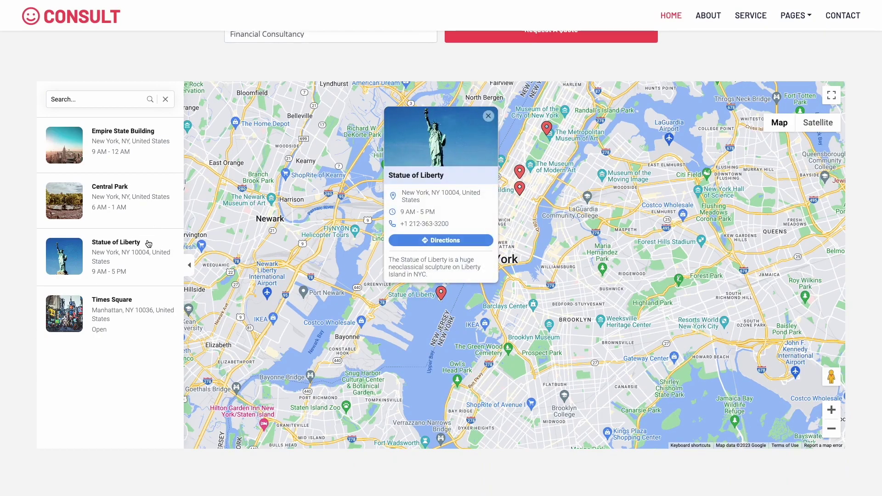
pyautogui.click(132, 151)
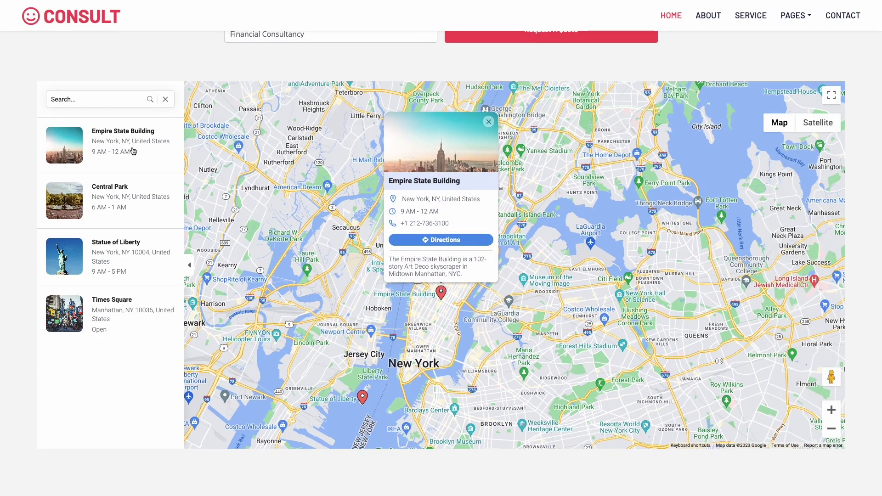